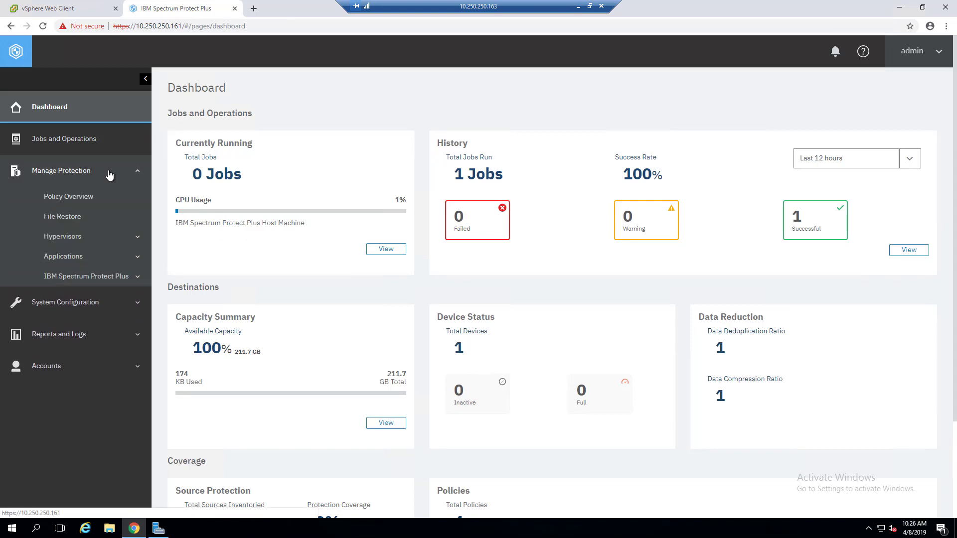
Open the Backup page for Oracle under the protected applications
click(131, 261)
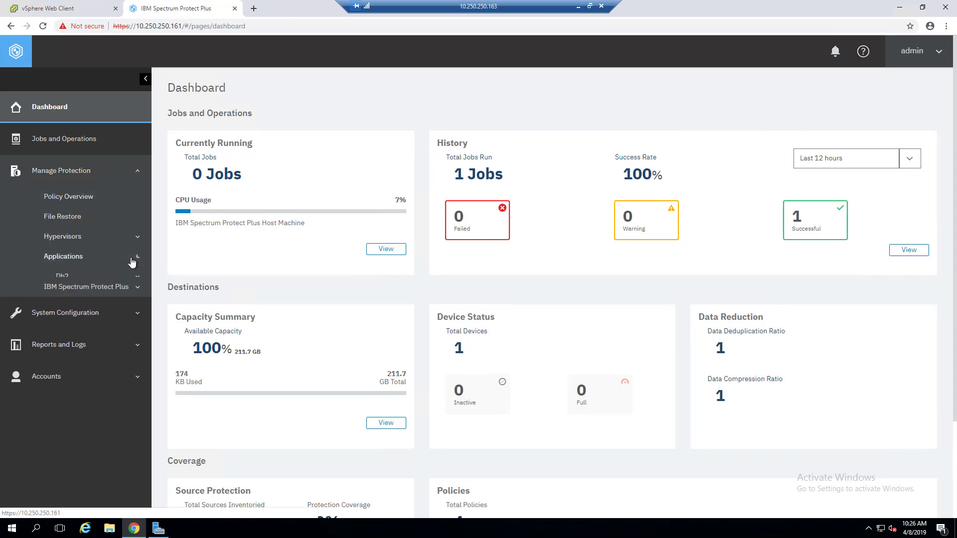
click(119, 338)
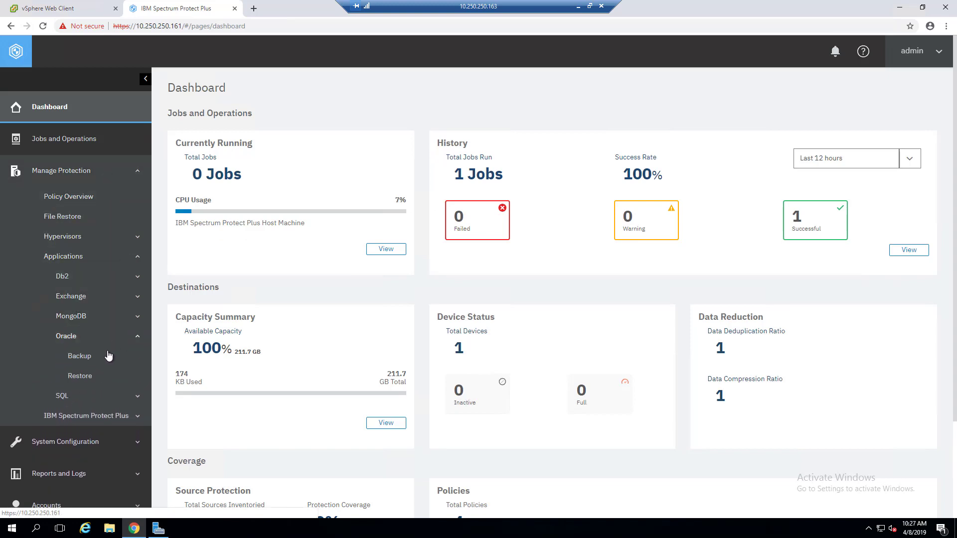
click(80, 357)
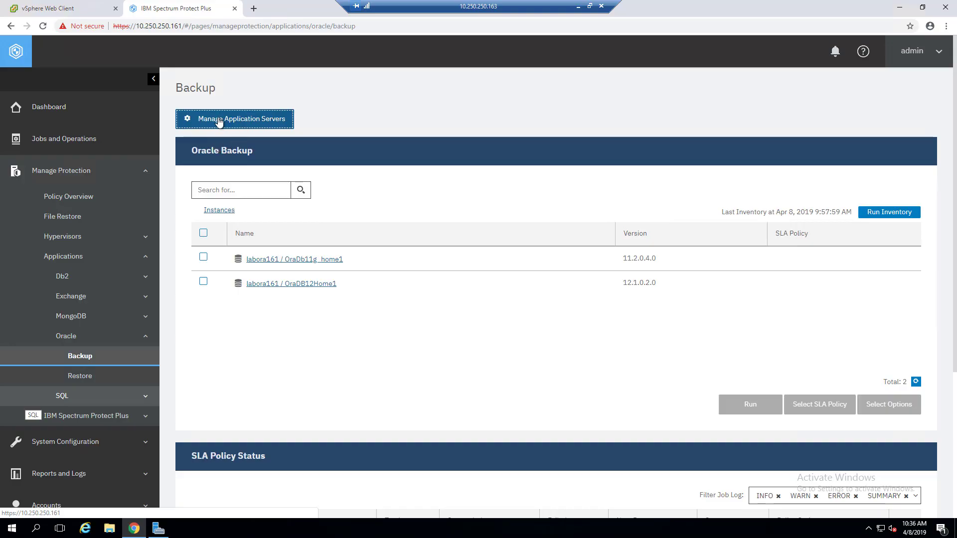
Open the form for adding an Oracle application server and examine its host address, user ID and password fields
click(218, 122)
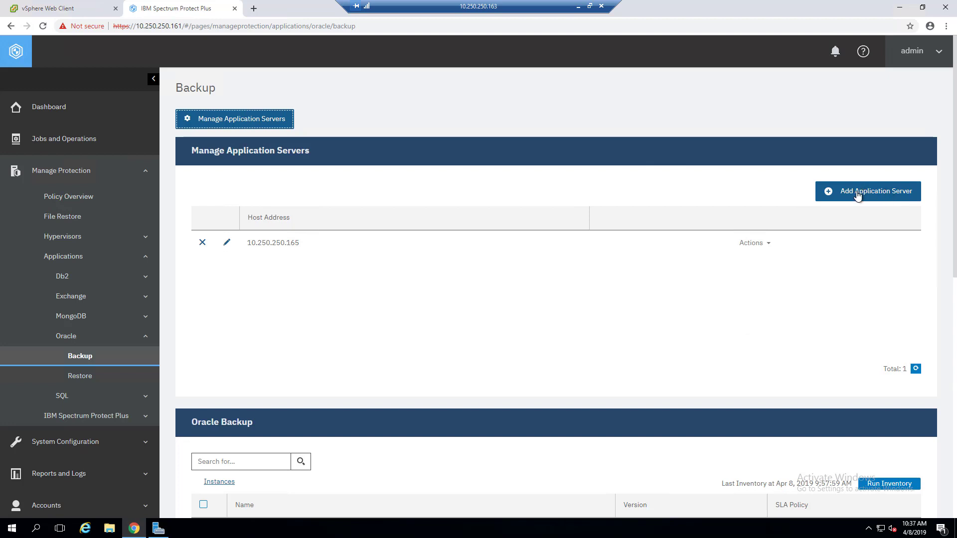
click(857, 196)
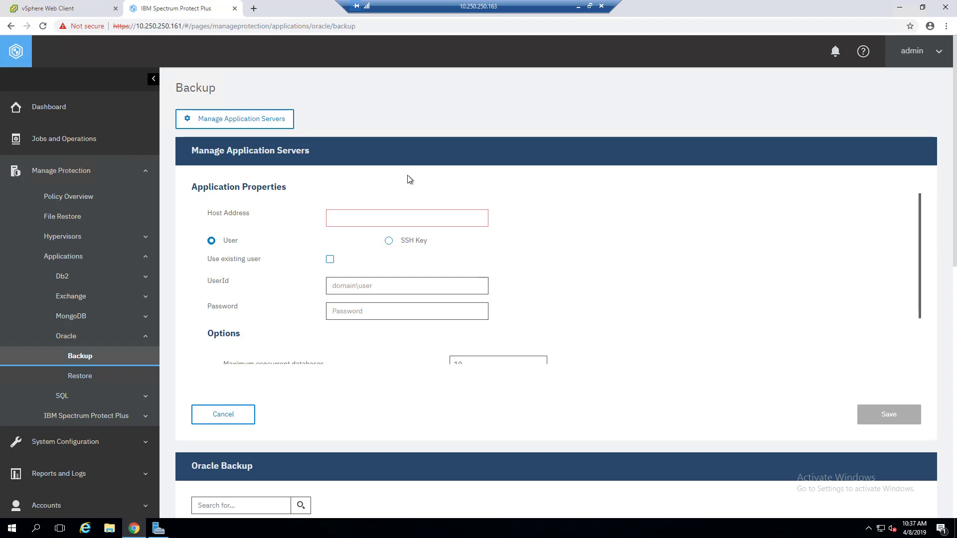
click(398, 214)
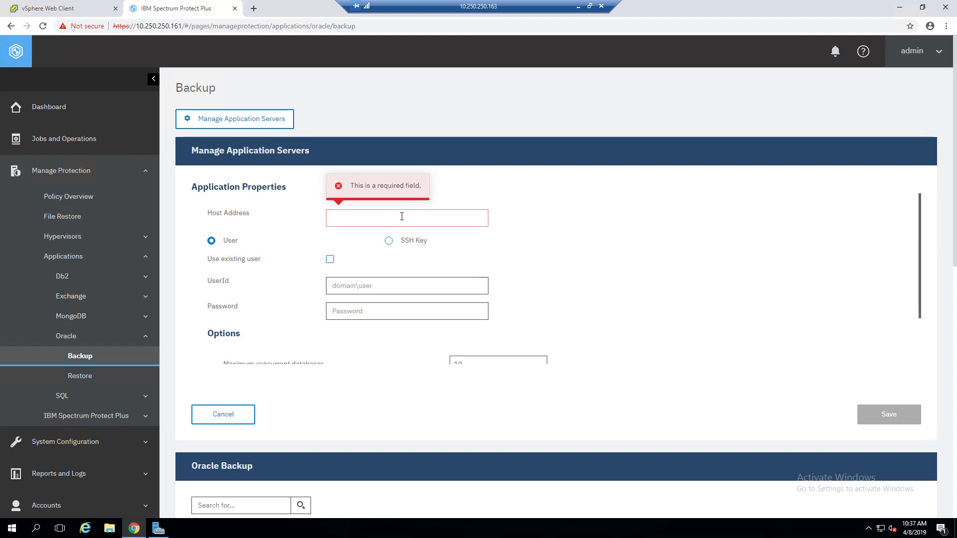
click(370, 287)
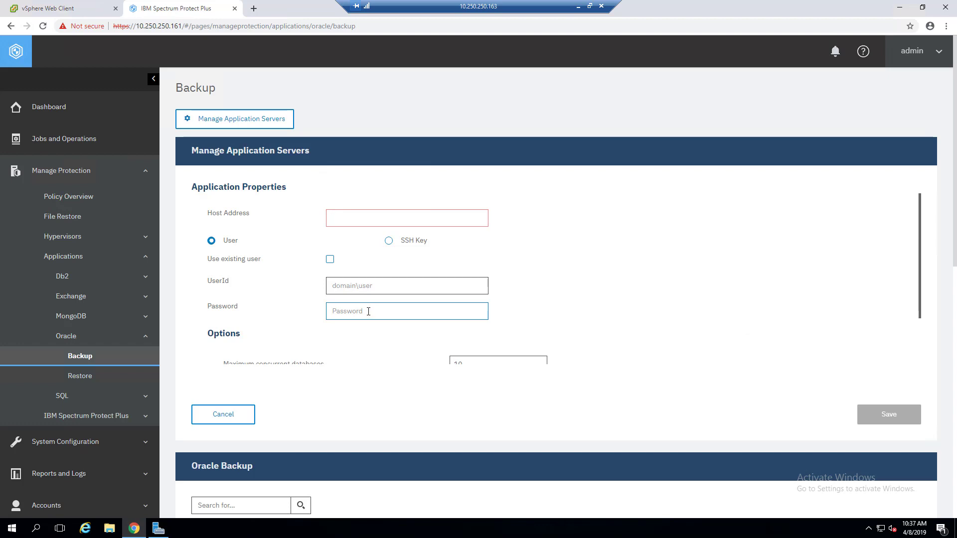
Examine the existing-user choice for the new application server, switch it back off, and review the remaining server options
click(330, 259)
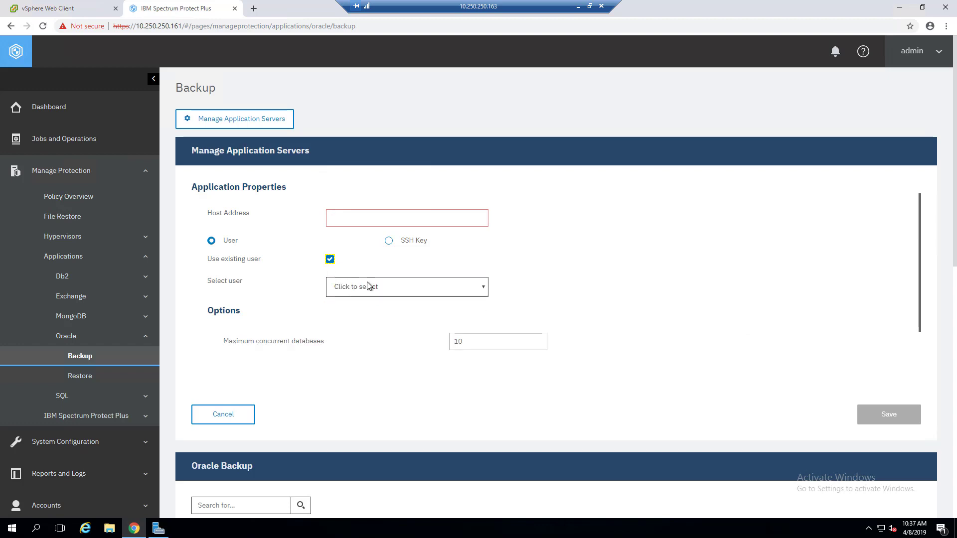
click(484, 289)
click(330, 261)
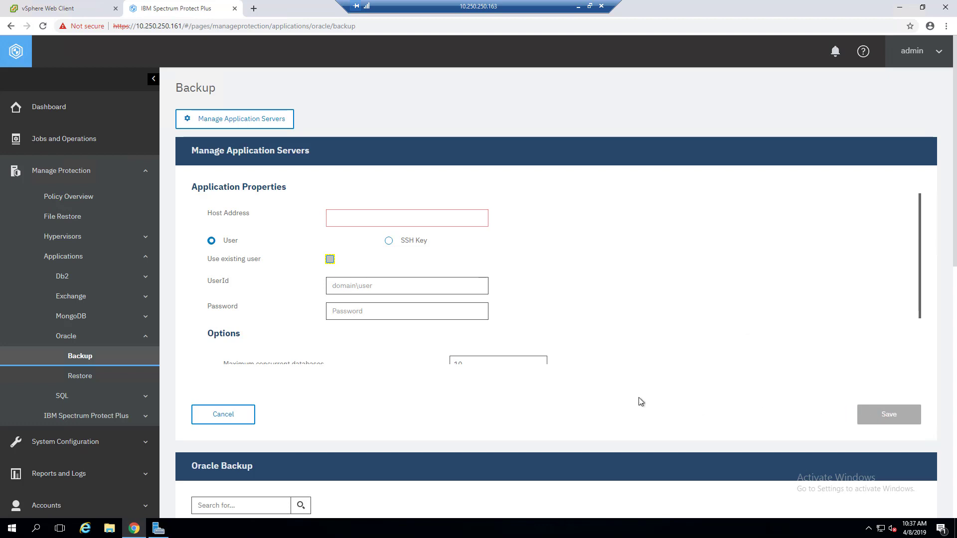
scroll(553, 360, down, 3)
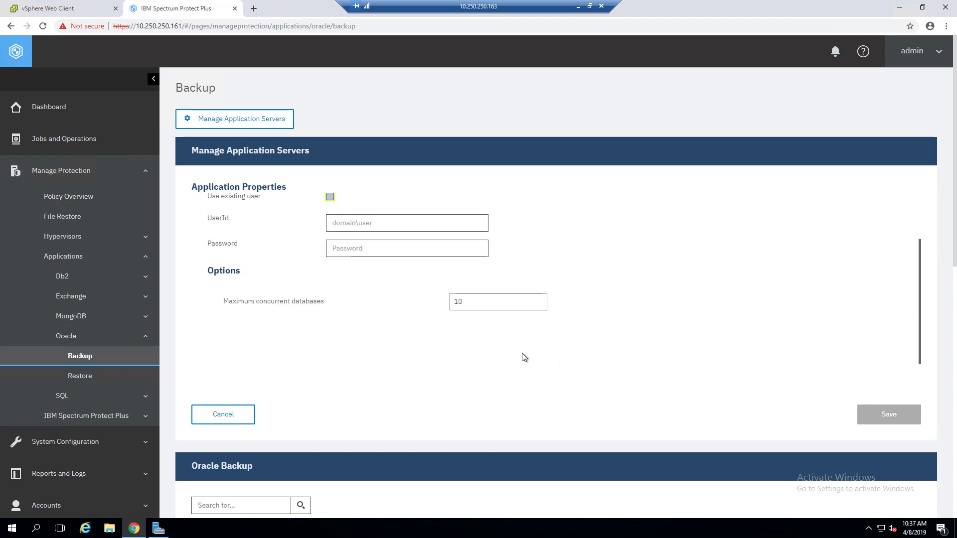
scroll(538, 384, down, 1)
scroll(538, 384, down, 6)
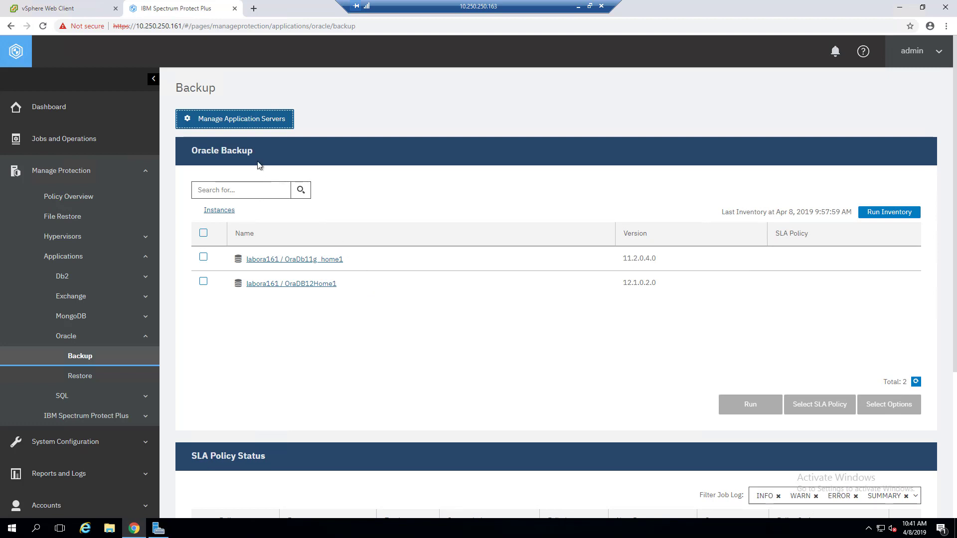
Look at the actions available for the registered application server 10.250.250.165 and close the server list
click(226, 122)
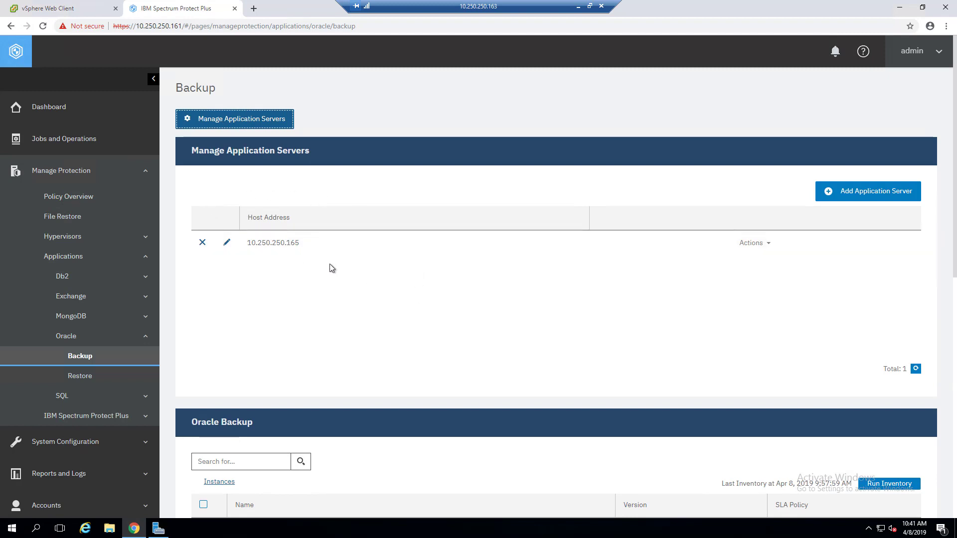
click(767, 246)
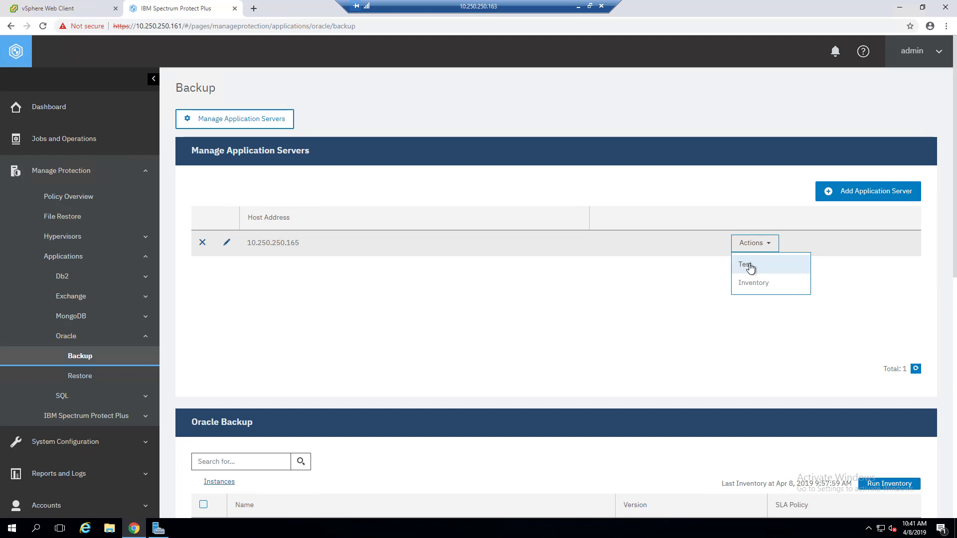
click(464, 321)
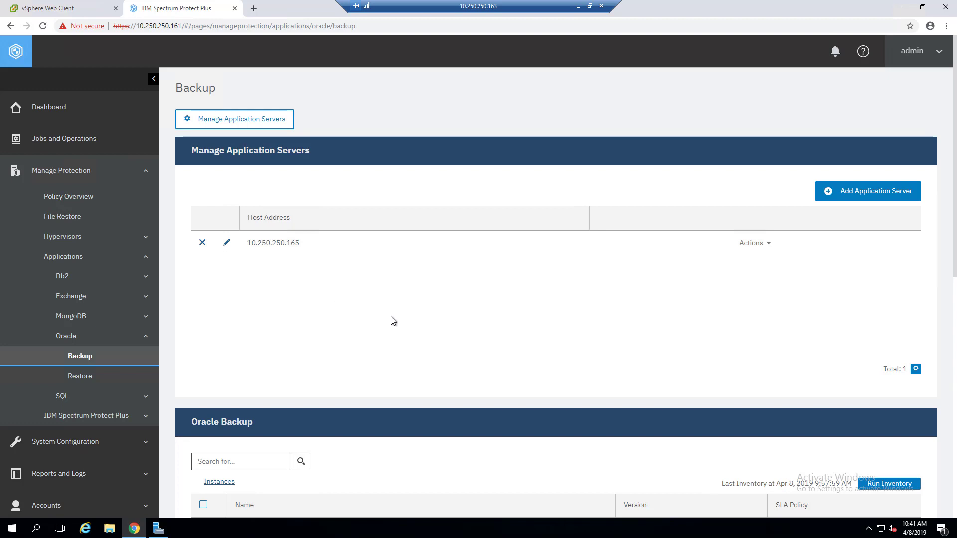
click(236, 125)
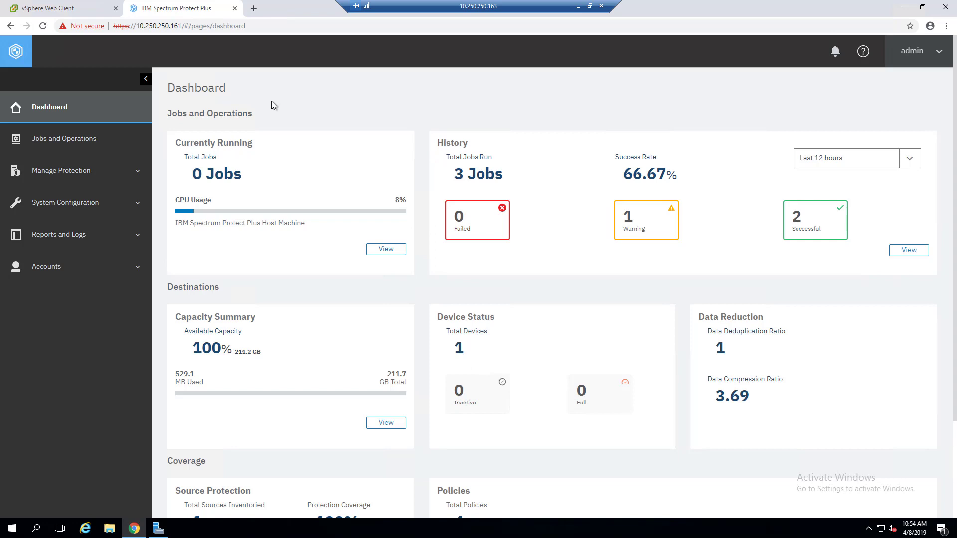
Go to the Oracle Backup page and open the databases of the labora161 / OraDB12Home1 instance
click(78, 174)
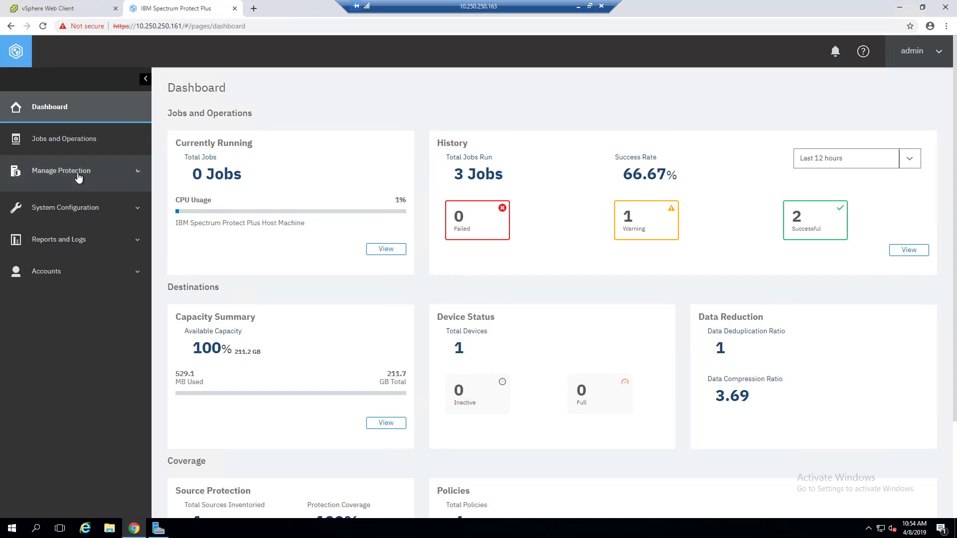
click(72, 255)
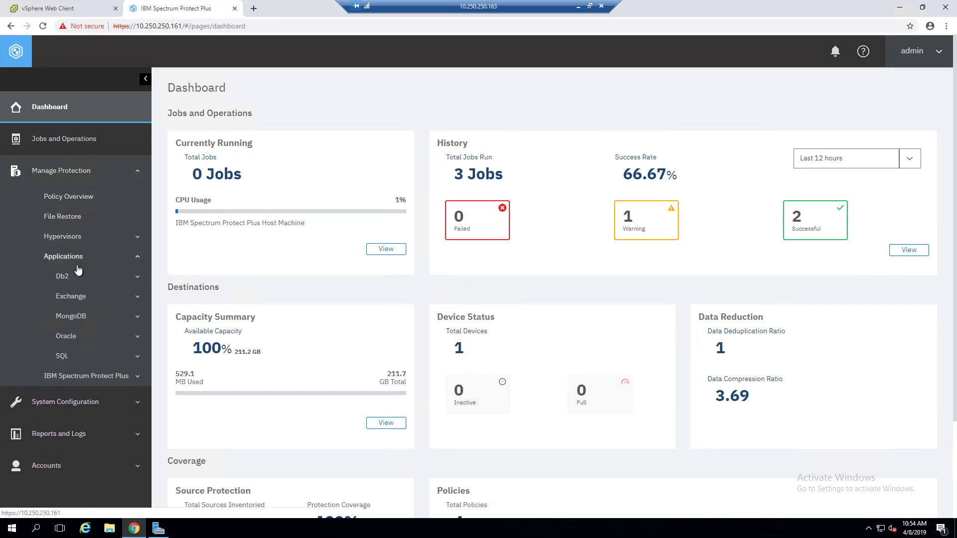
click(81, 337)
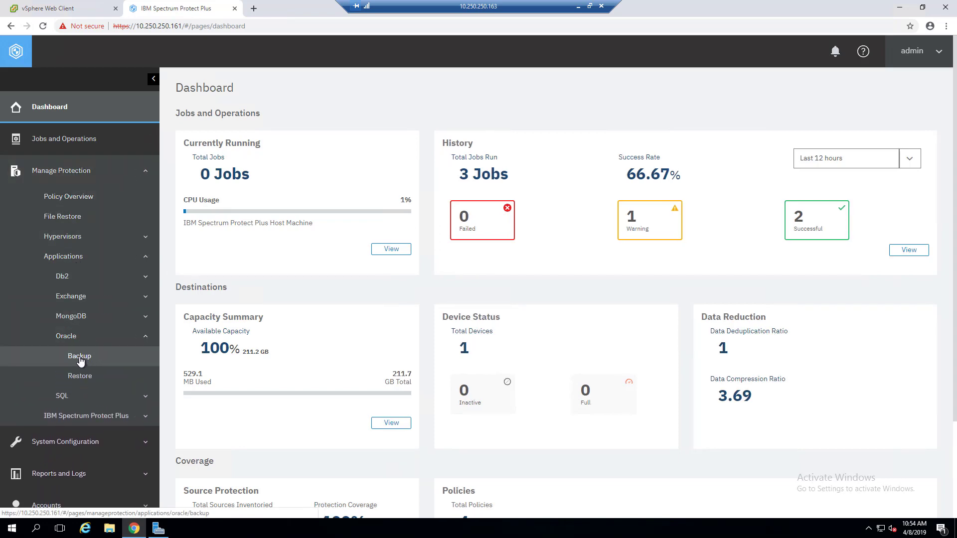
click(79, 357)
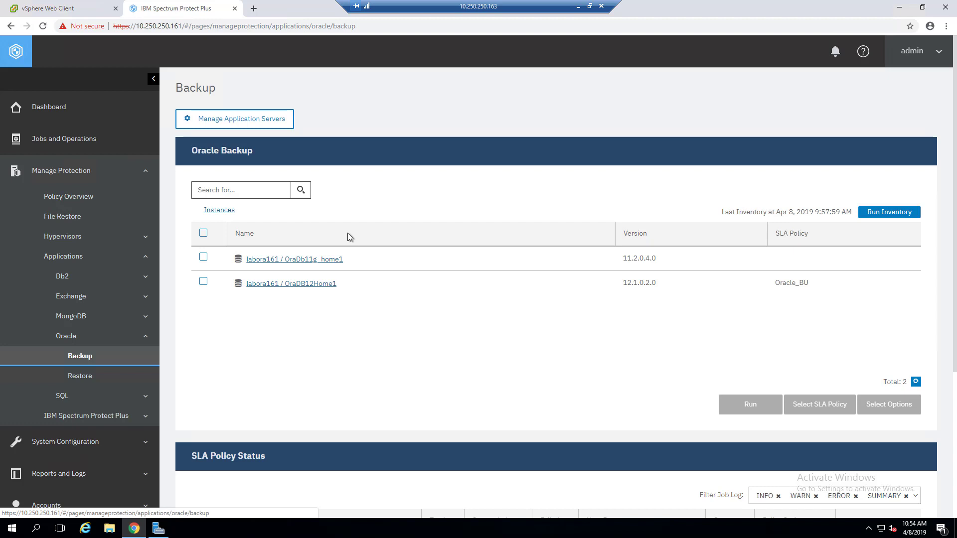
click(302, 285)
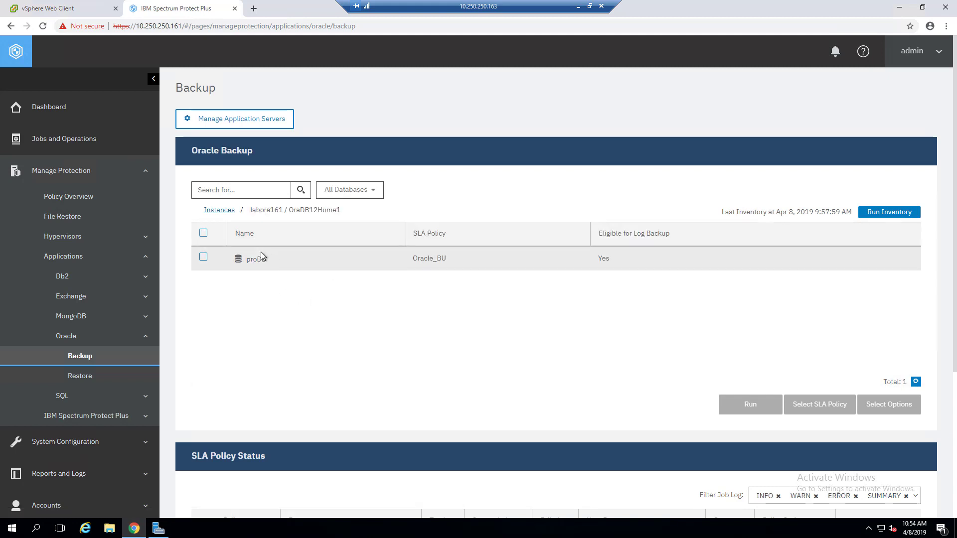
Select the proDB database and save Oracle_BU as its SLA policy
click(203, 259)
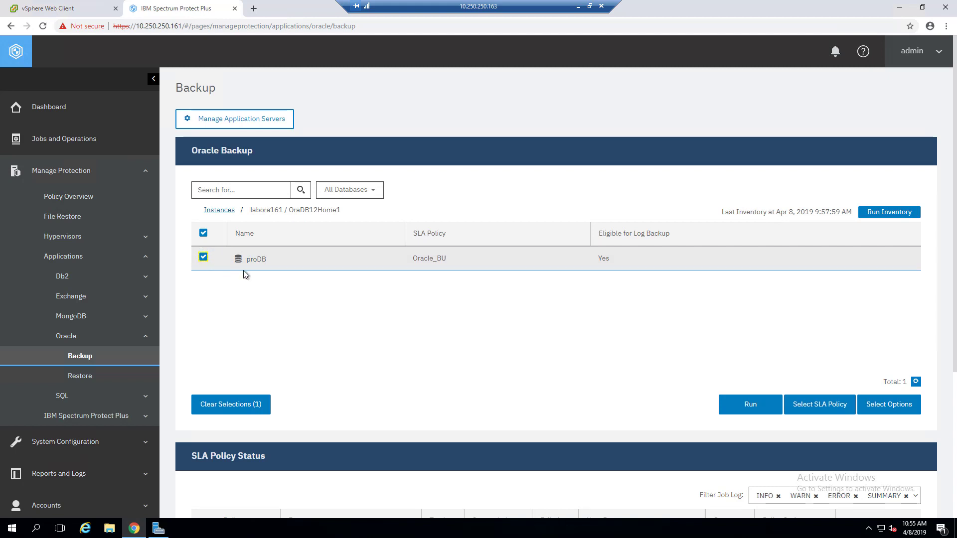
click(821, 405)
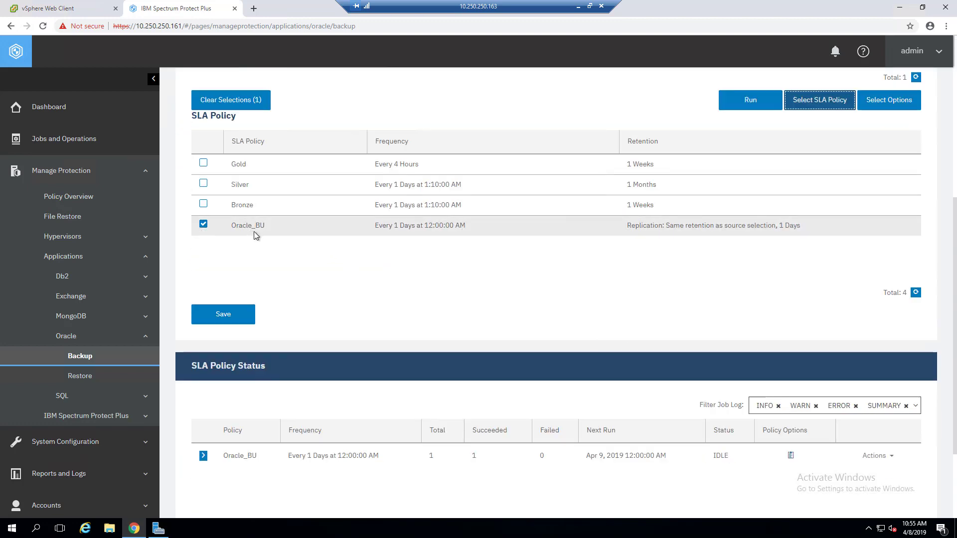
click(223, 317)
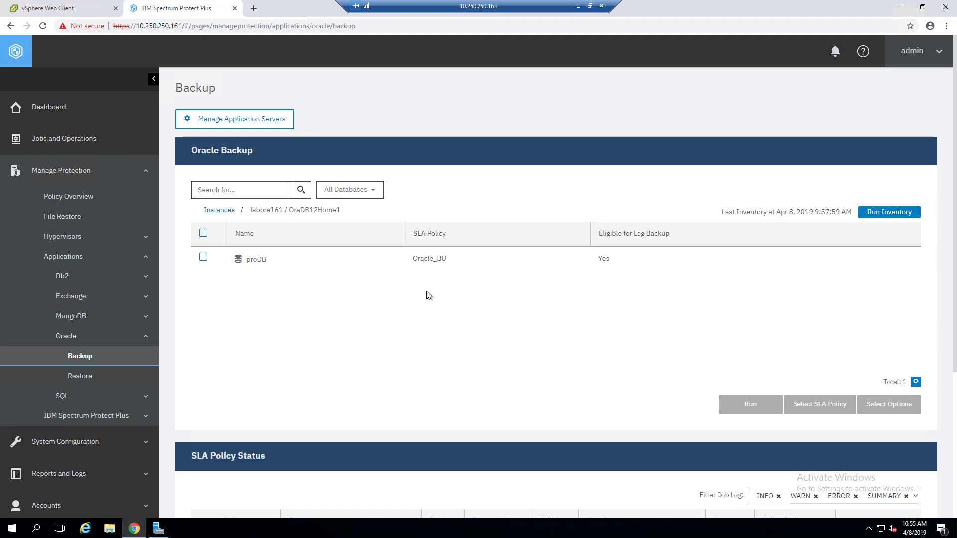
Start the Oracle_BU policy job manually with the Backup to vSnap option
scroll(427, 291, down, 4)
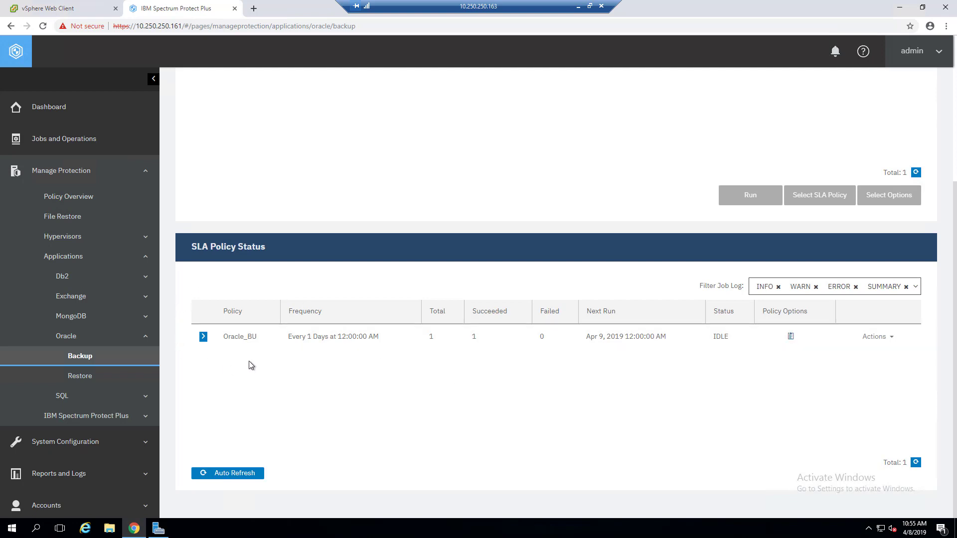
click(892, 341)
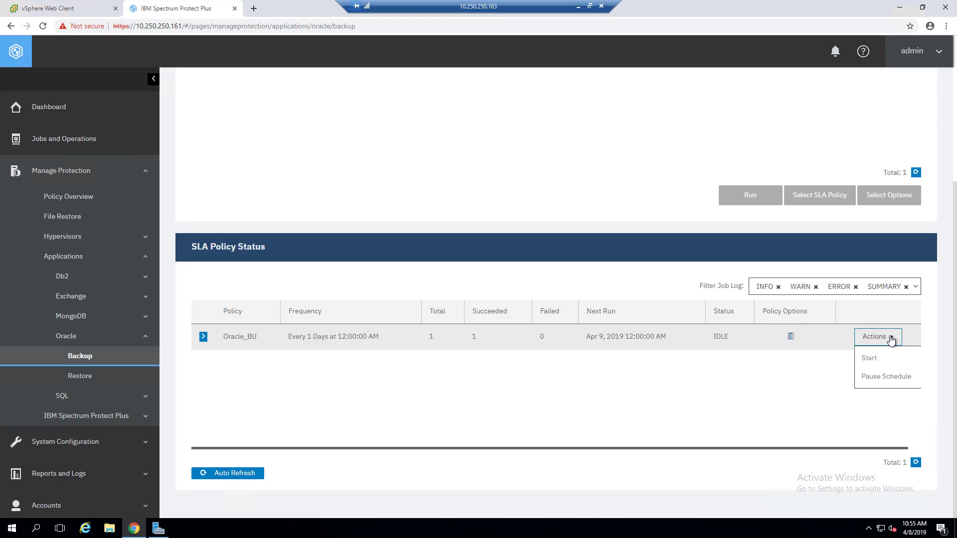
click(870, 361)
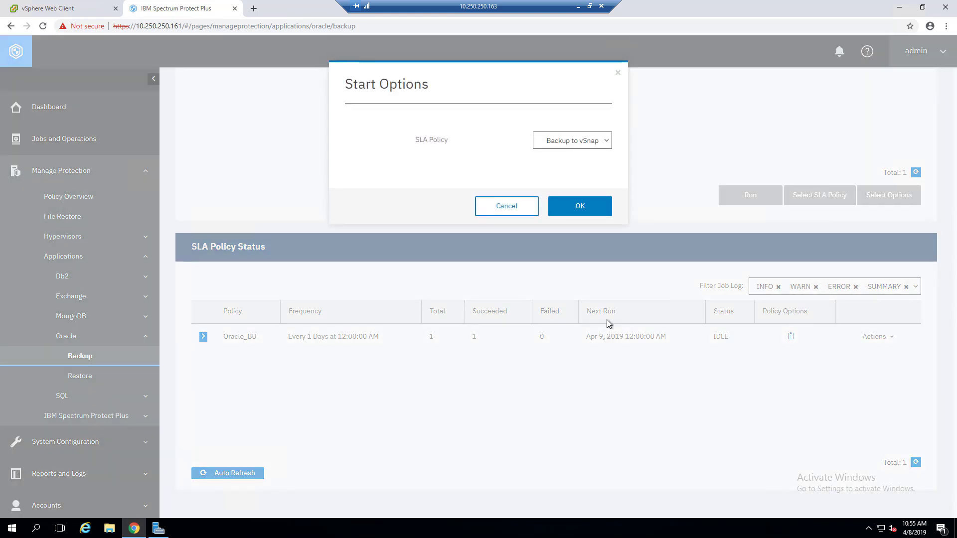
click(606, 144)
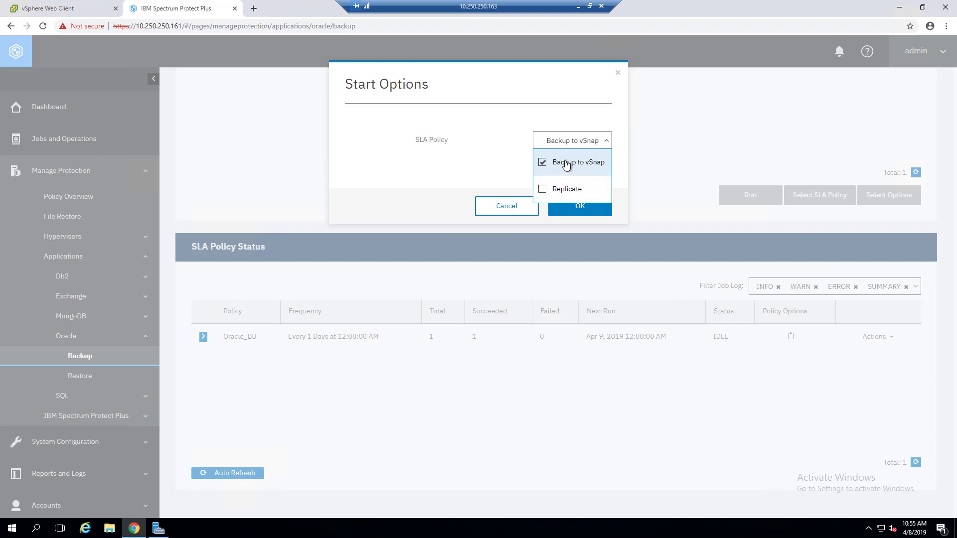
click(507, 156)
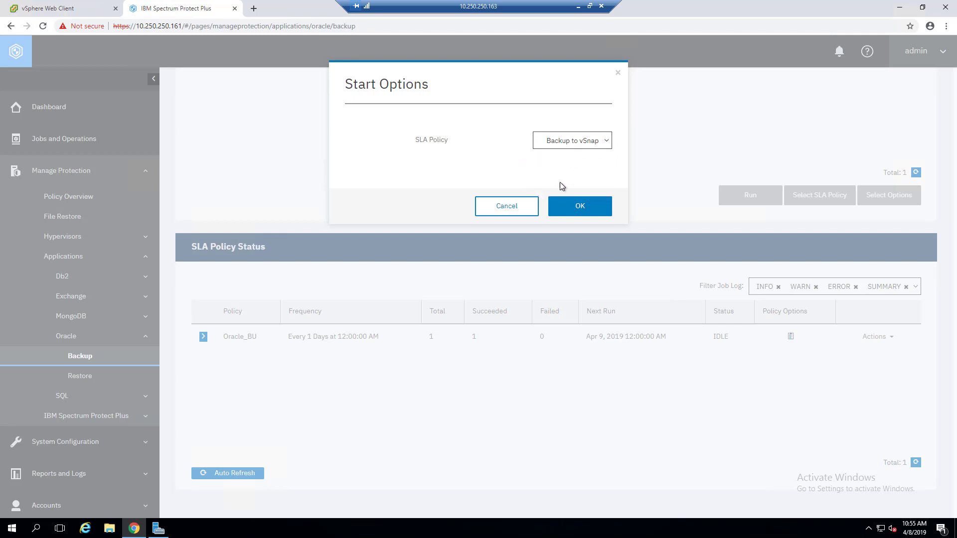
click(584, 207)
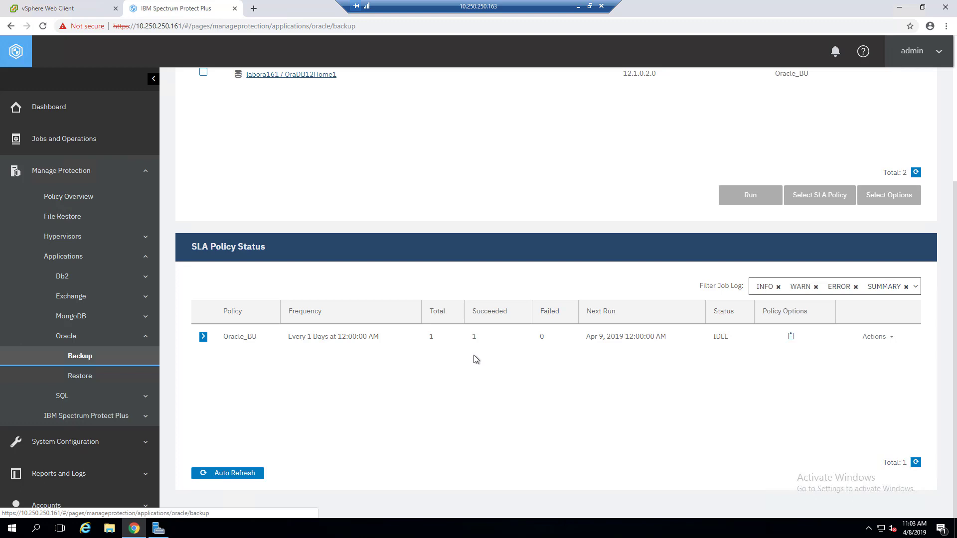
On the Oracle Restore page, expand the restore points of proDB in labora161 / OraDB12Home1 and add the database to the restore list
click(77, 376)
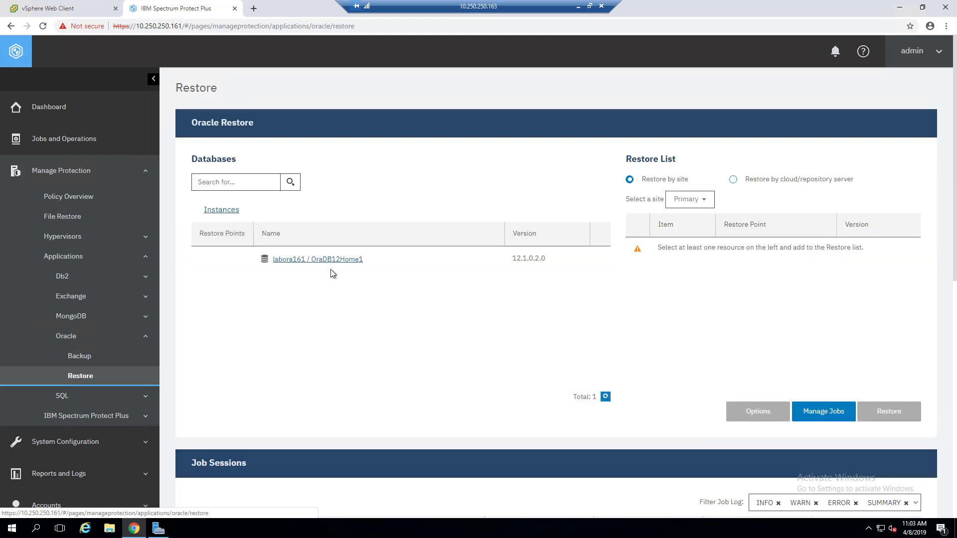
click(311, 262)
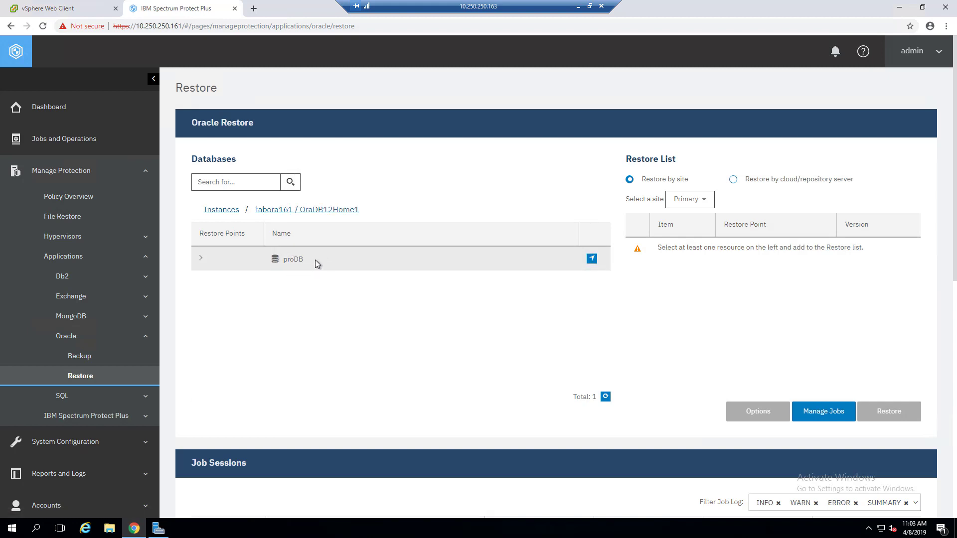
click(204, 262)
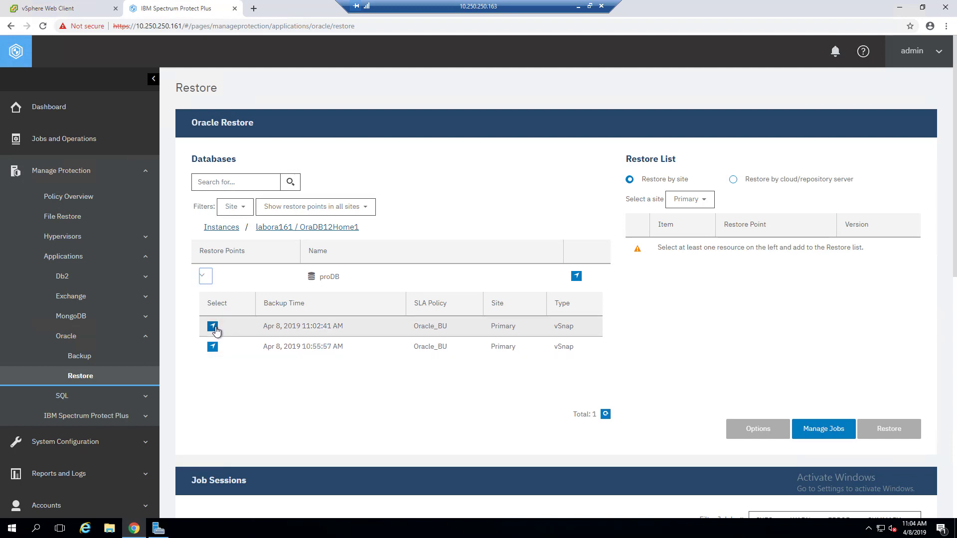
click(576, 277)
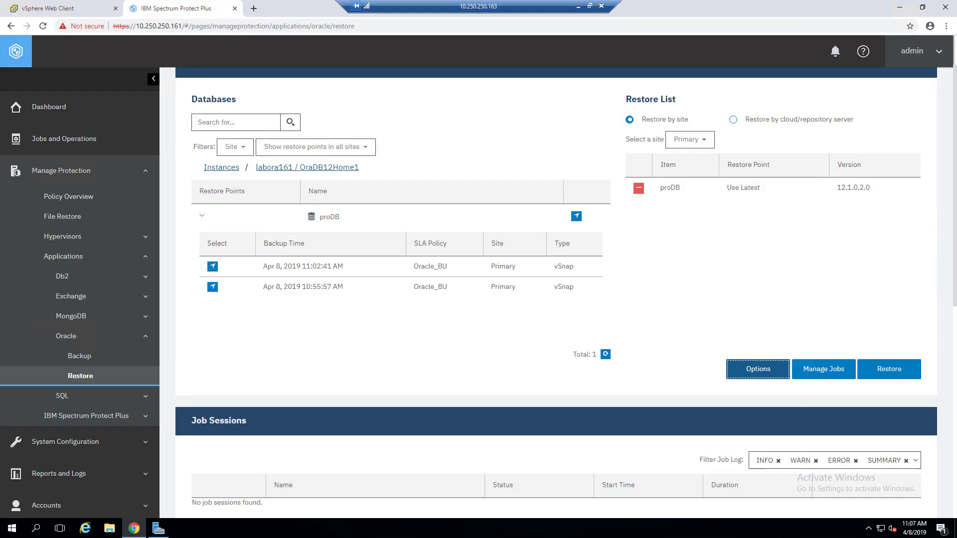
In the restore options, enter newDB as the new database name for proDB and save the options
click(761, 371)
scroll(714, 331, down, 5)
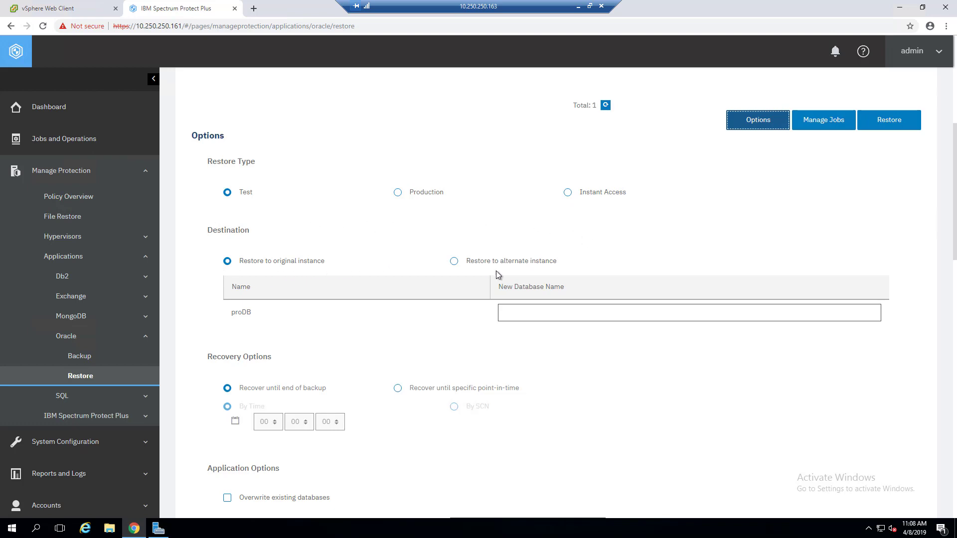
click(542, 311)
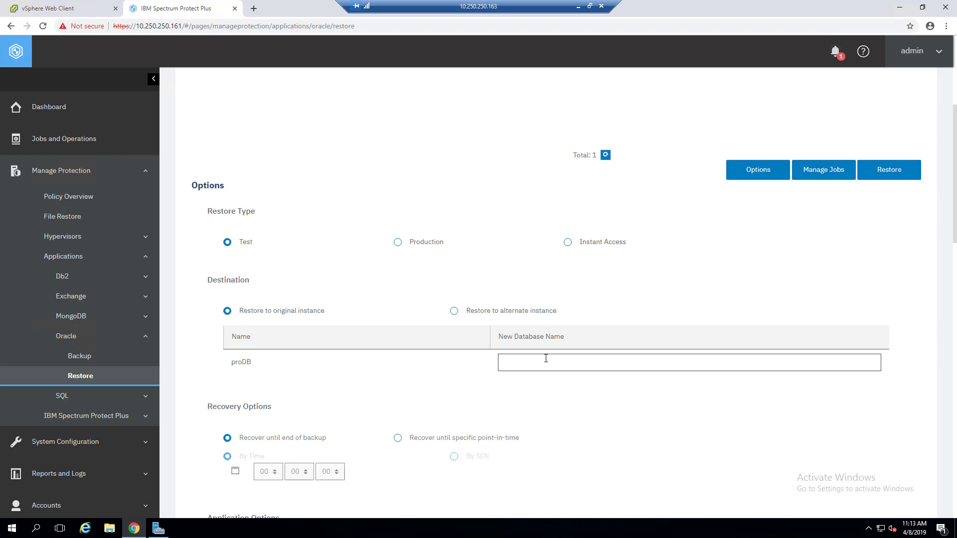
click(546, 359)
text(newDB)
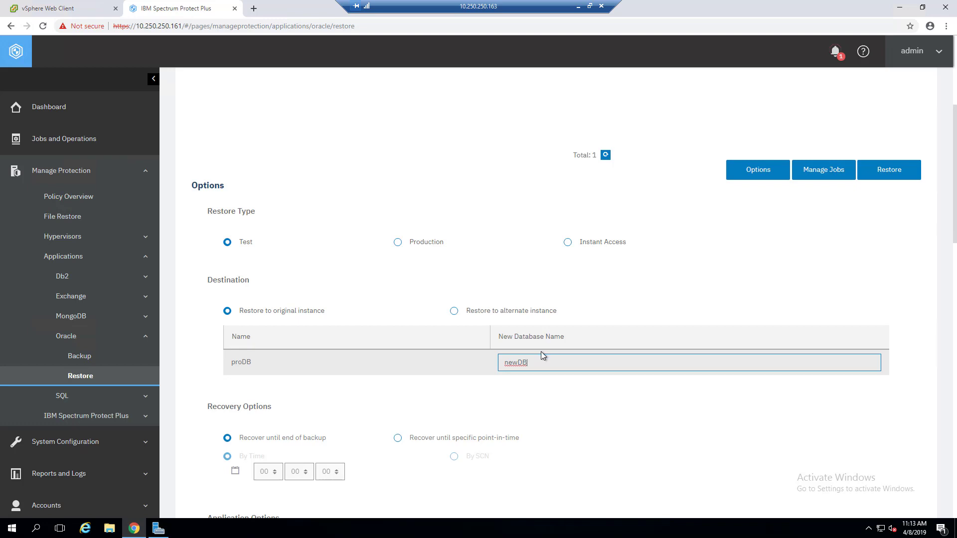
scroll(478, 387, down, 4)
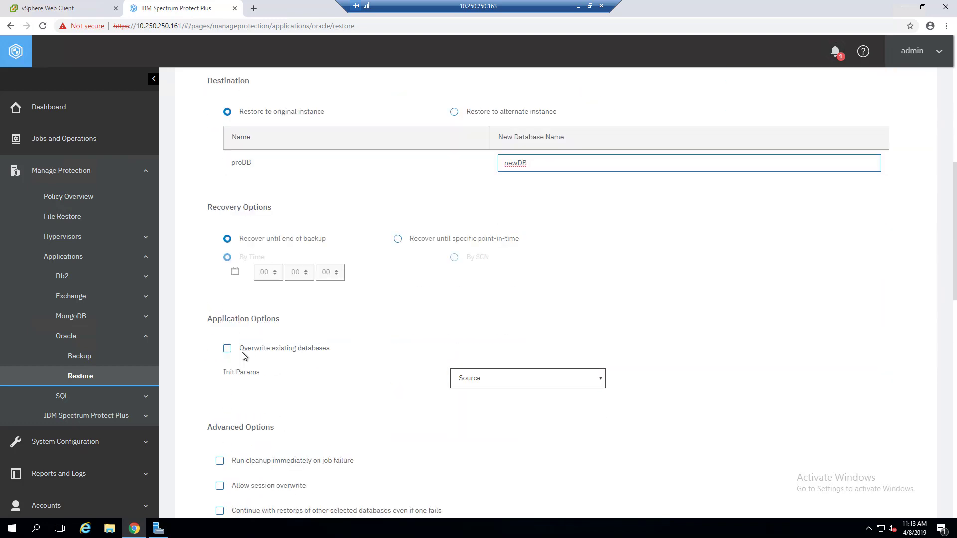
scroll(243, 356, down, 1)
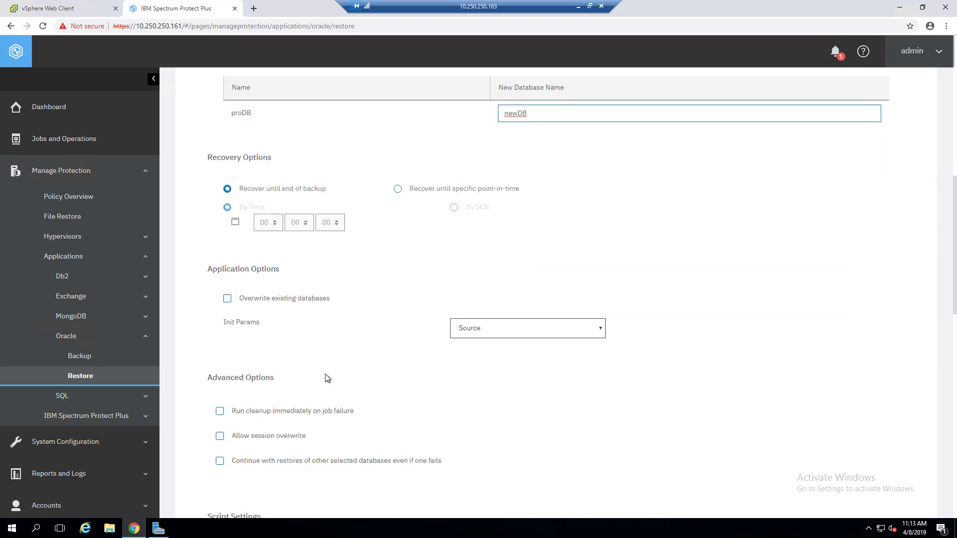
scroll(369, 342, down, 2)
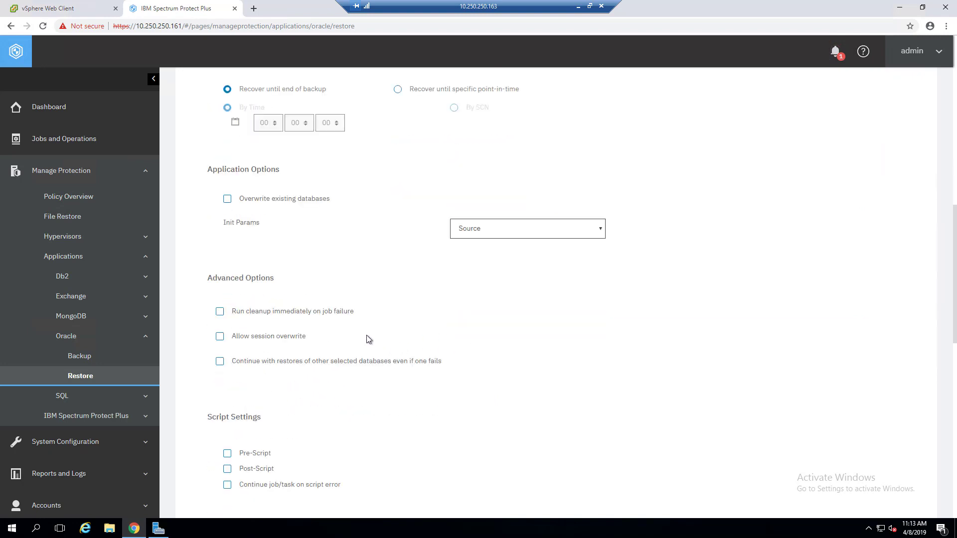
scroll(329, 449, down, 2)
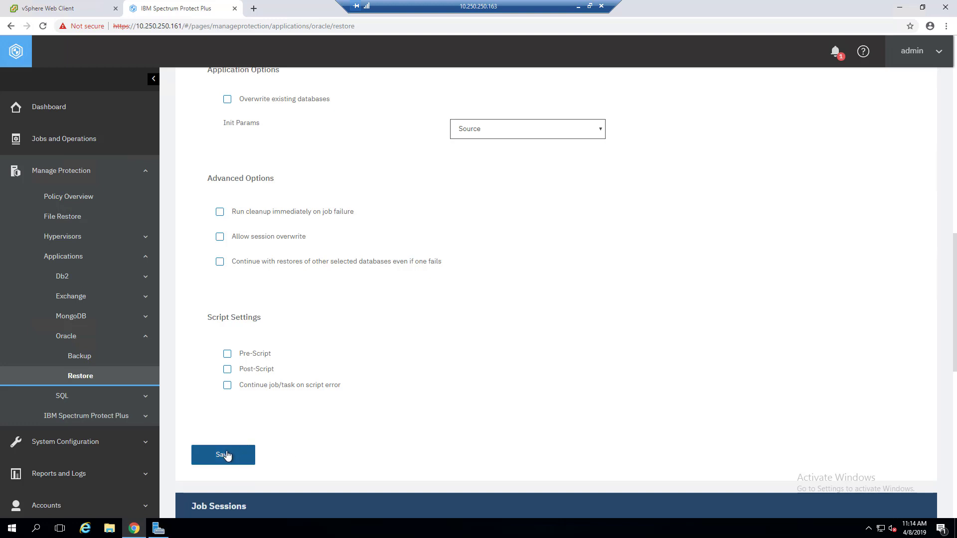
click(225, 456)
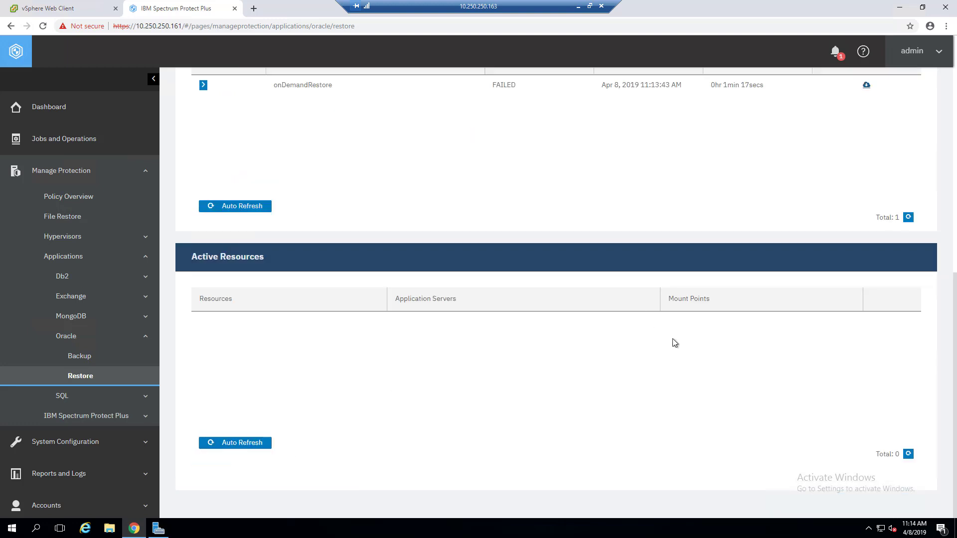
Run the restore job for the proDB database in the restore list and confirm it
scroll(674, 343, up, 9)
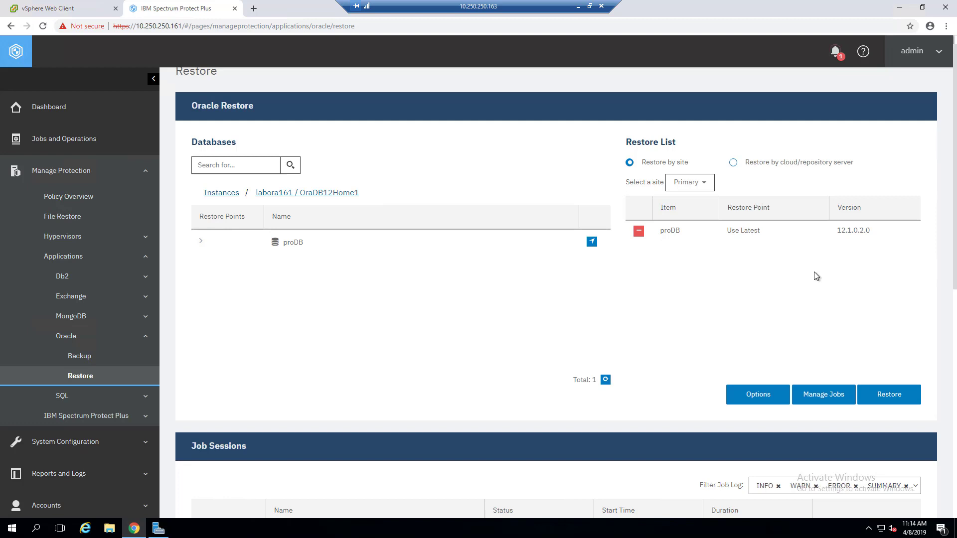
click(896, 396)
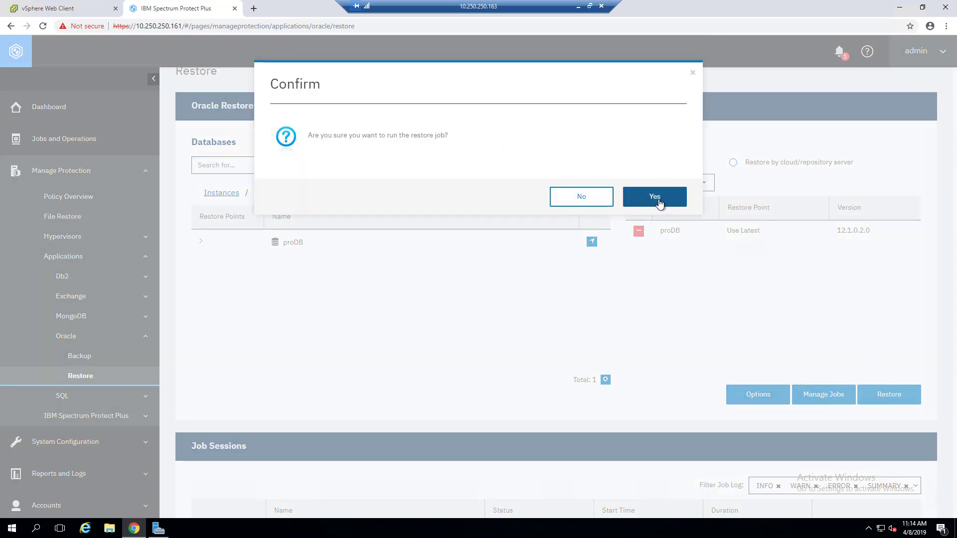
click(658, 199)
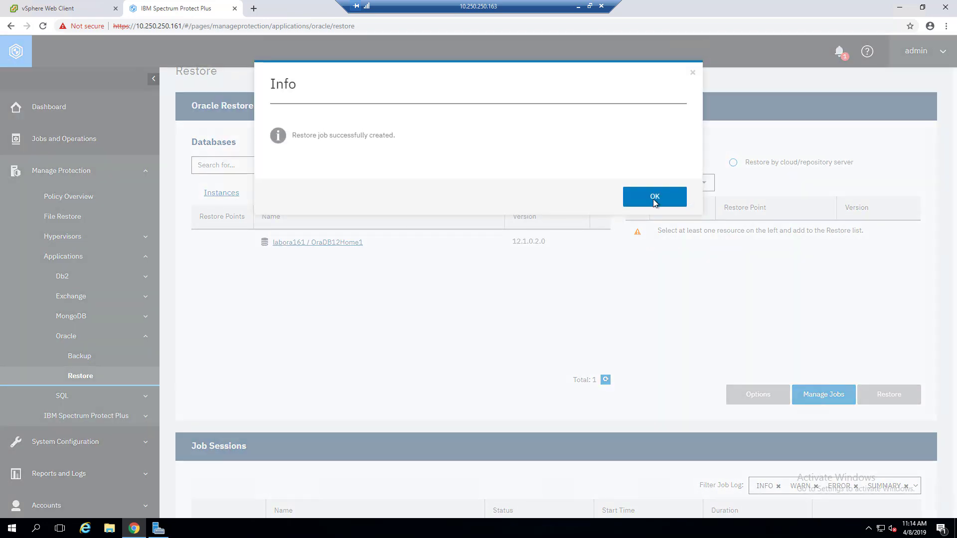
click(655, 199)
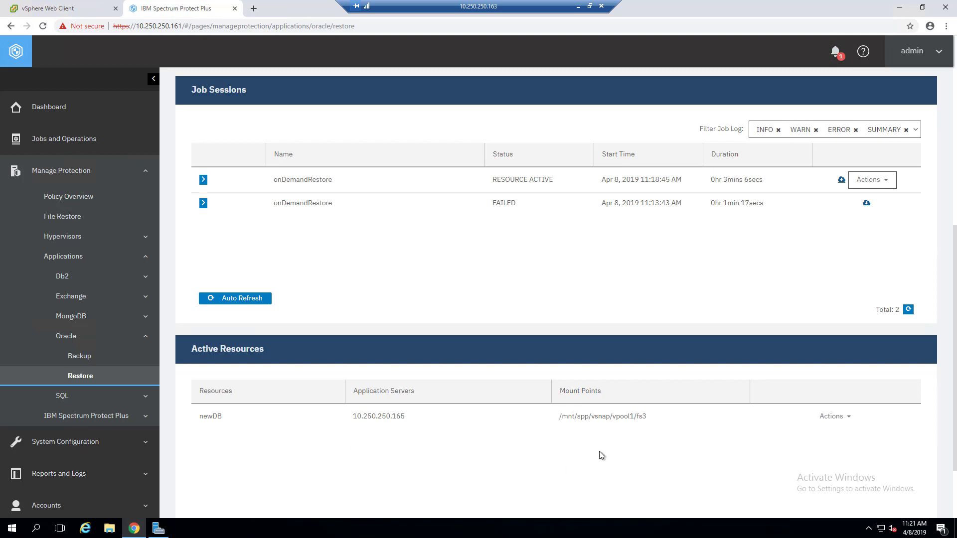
Cancel the restore of the newDB active resource
click(847, 421)
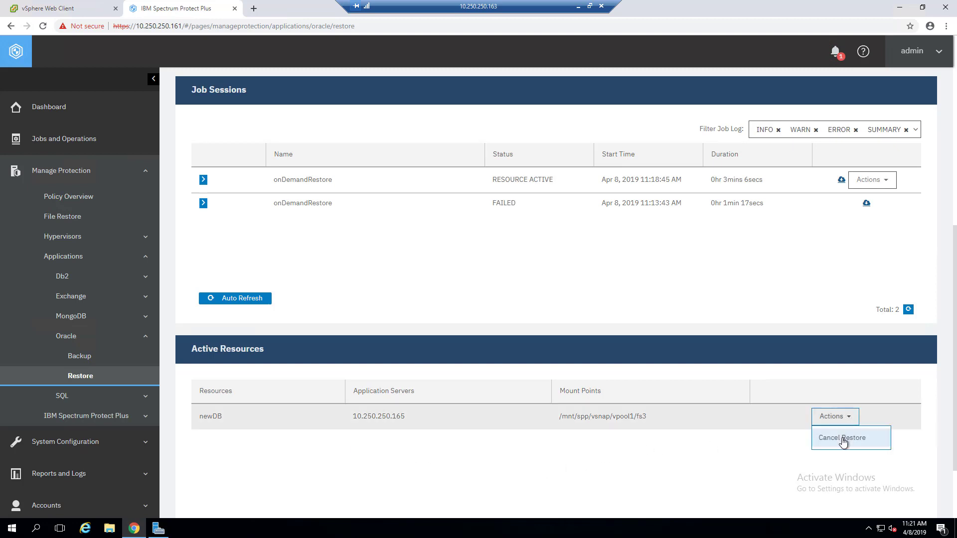
click(843, 438)
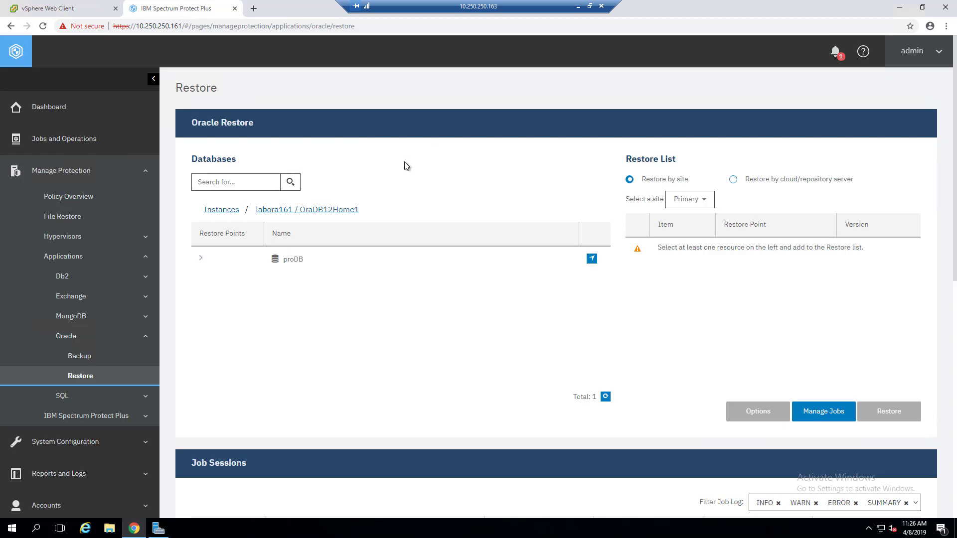
Add proDB to the restore list and save a scheduled restore job named New Job with a frequency of 7 days
click(591, 260)
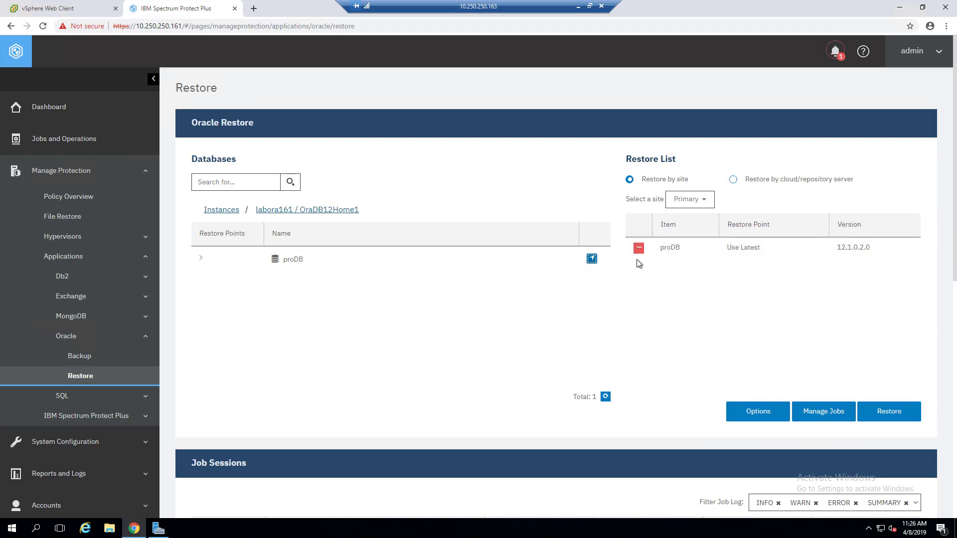
click(824, 412)
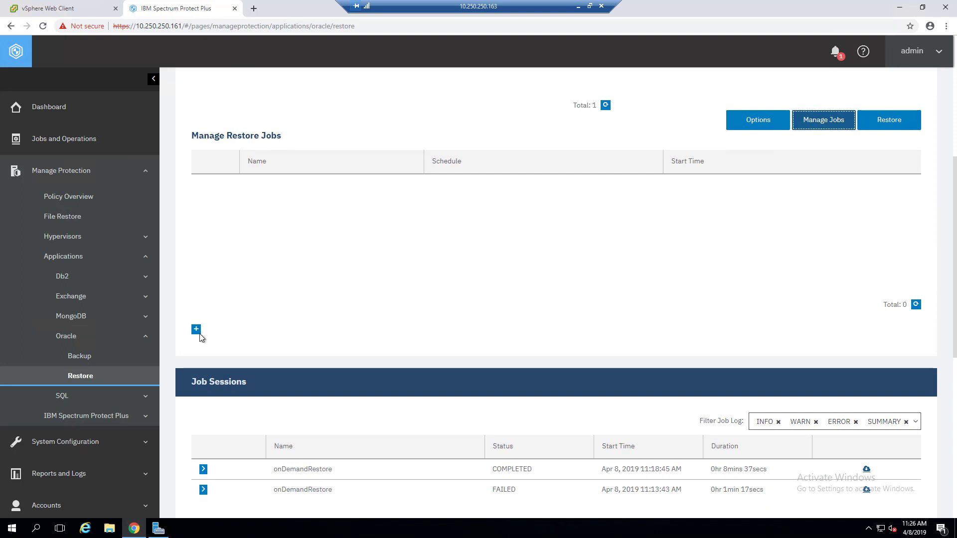
click(196, 330)
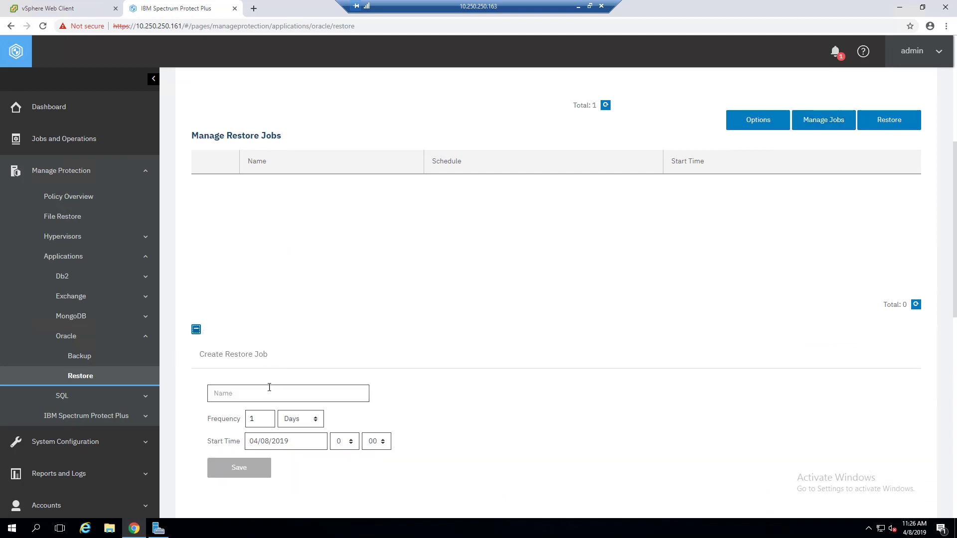
click(269, 391)
text(New Job)
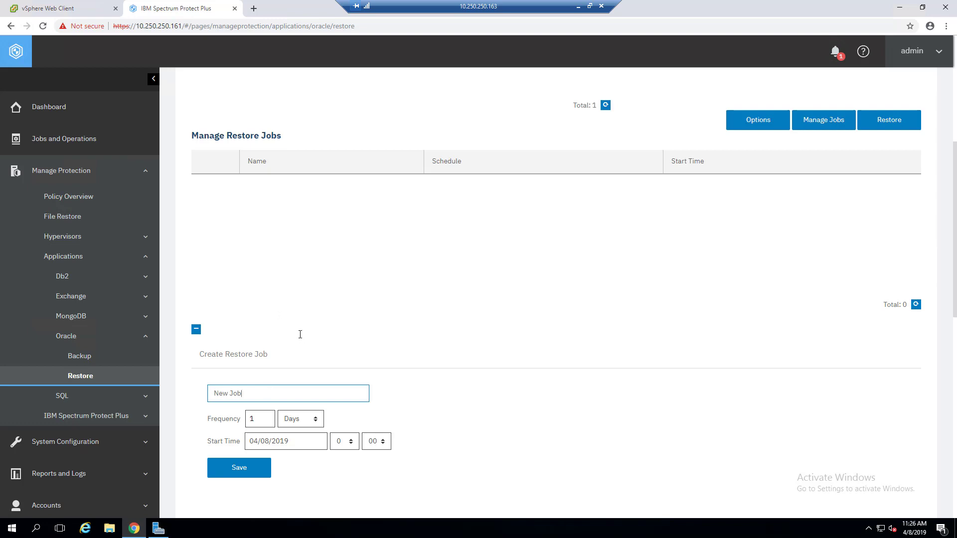
scroll(299, 331, down, 1)
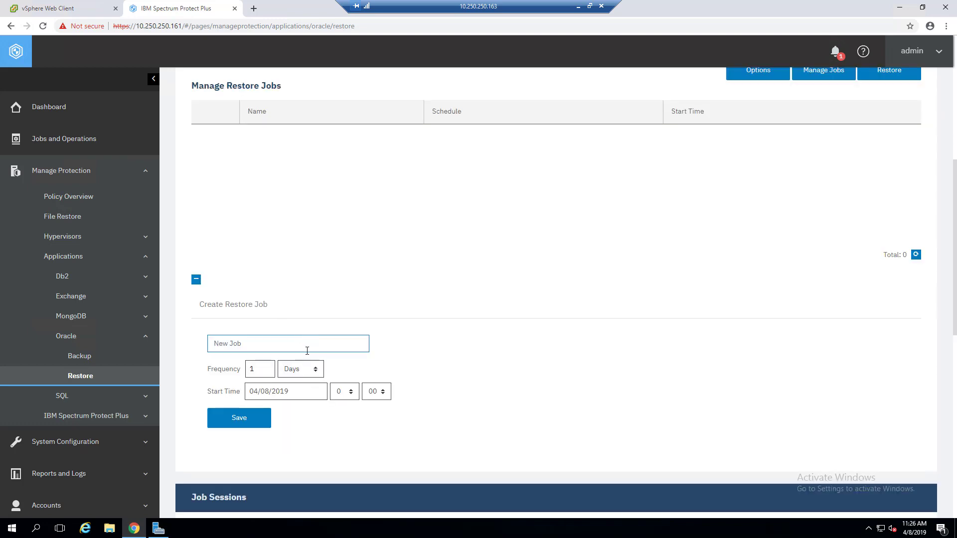
double_click(254, 369)
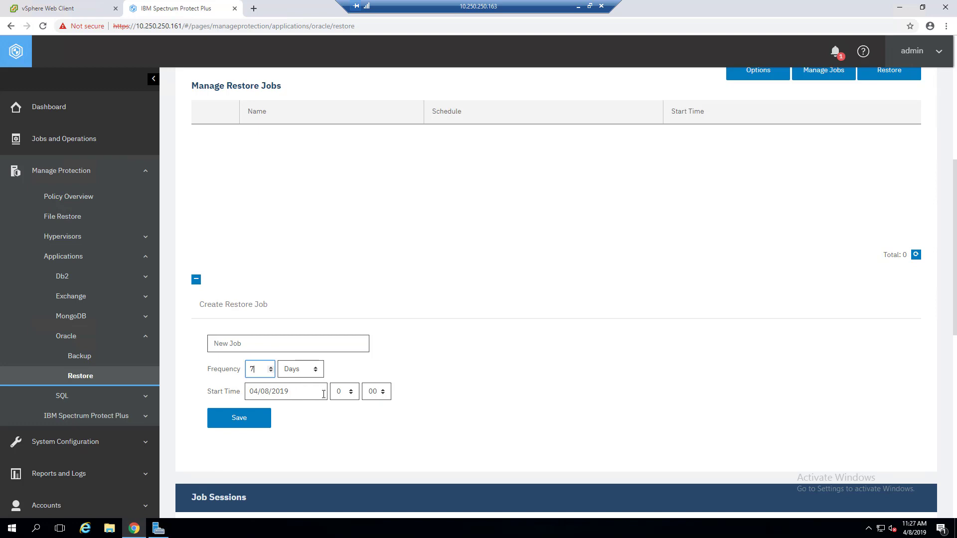
click(240, 419)
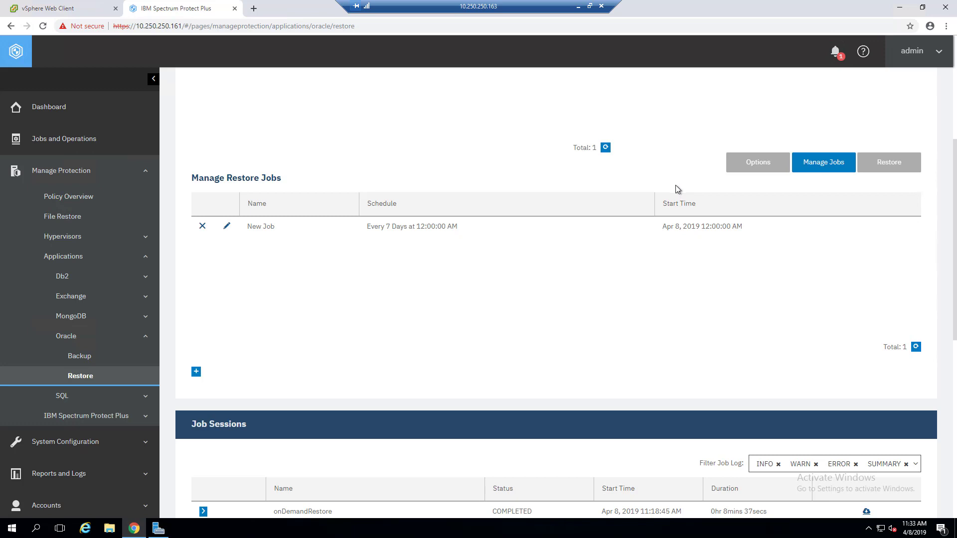
Go to the Dashboard to view the overview of jobs and operations
click(50, 115)
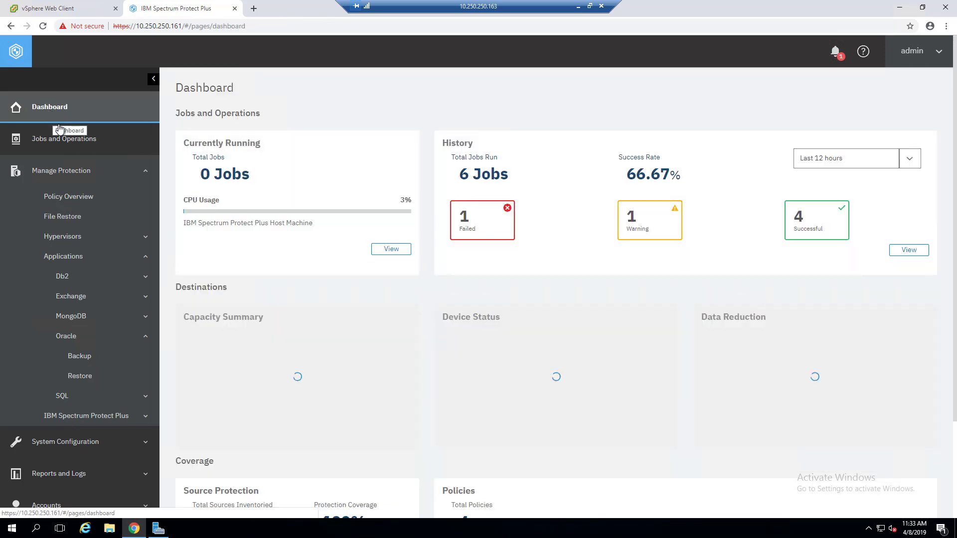